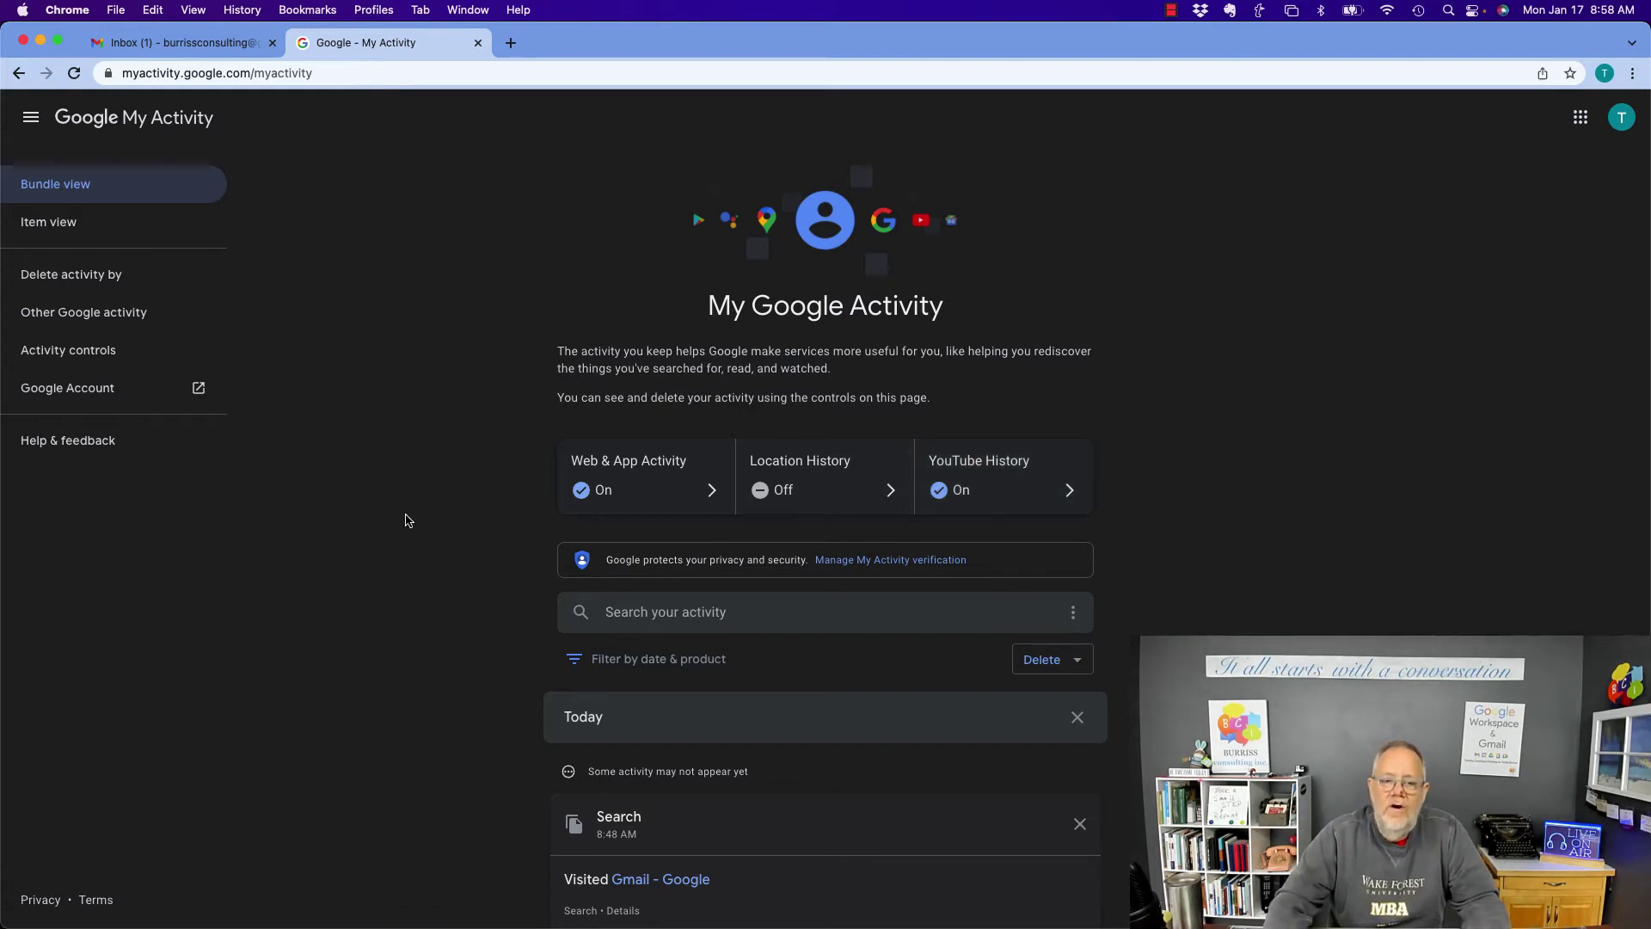
scroll(406, 521, "down", 3)
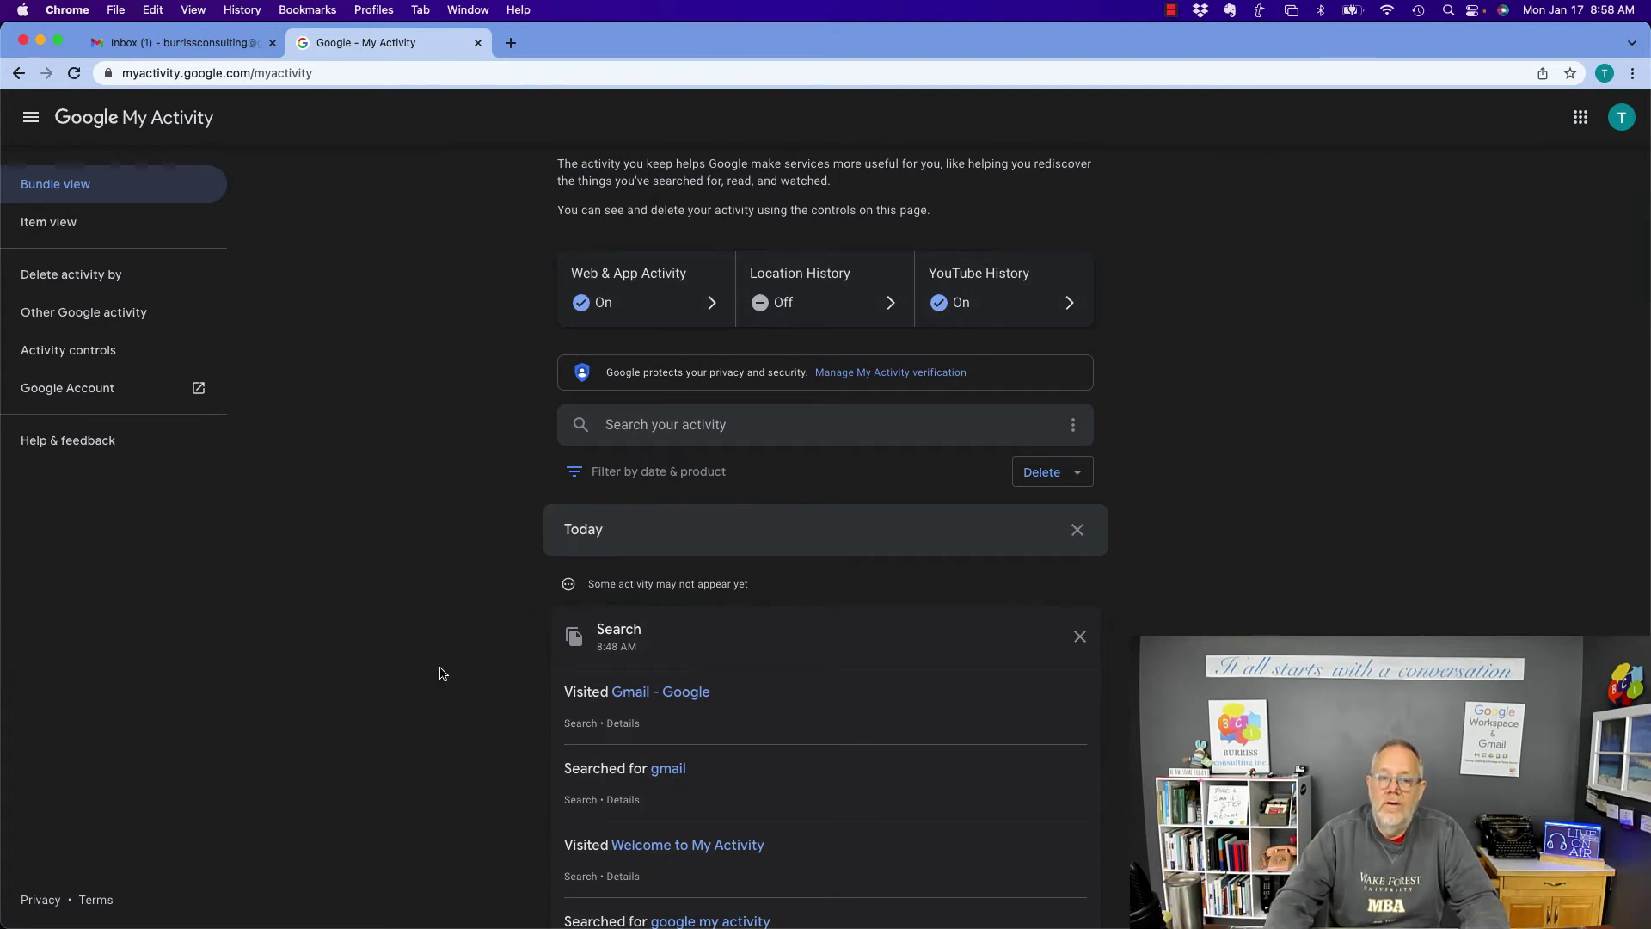
scroll(440, 673, "down", 2)
scroll(440, 673, "down", 2)
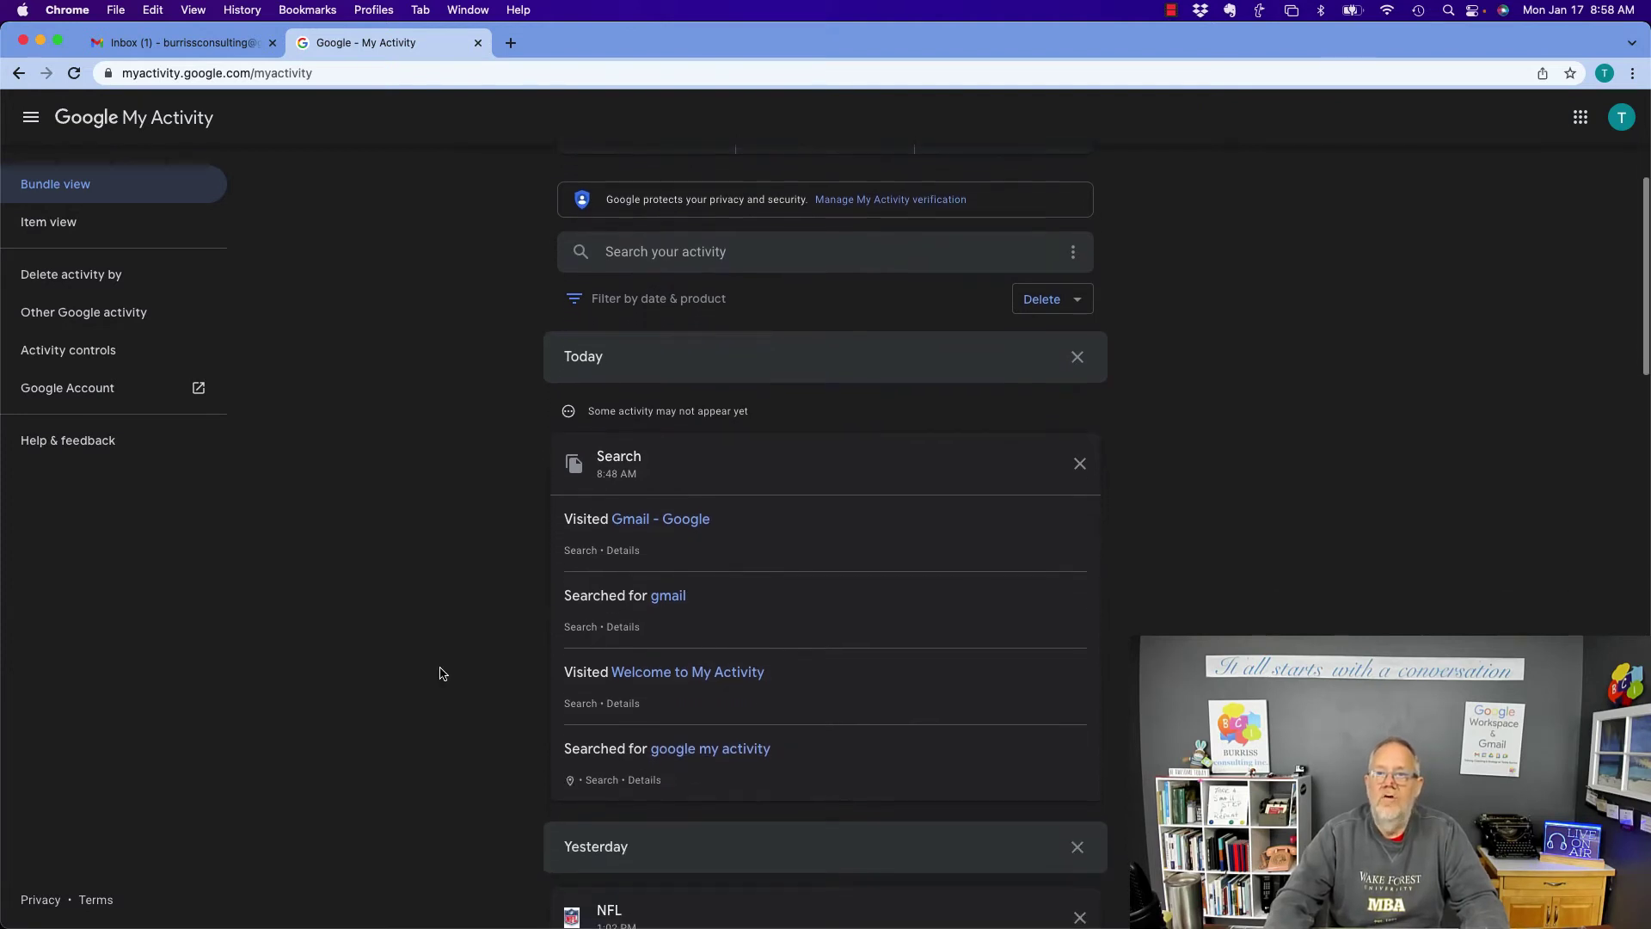
scroll(441, 673, "up", 3)
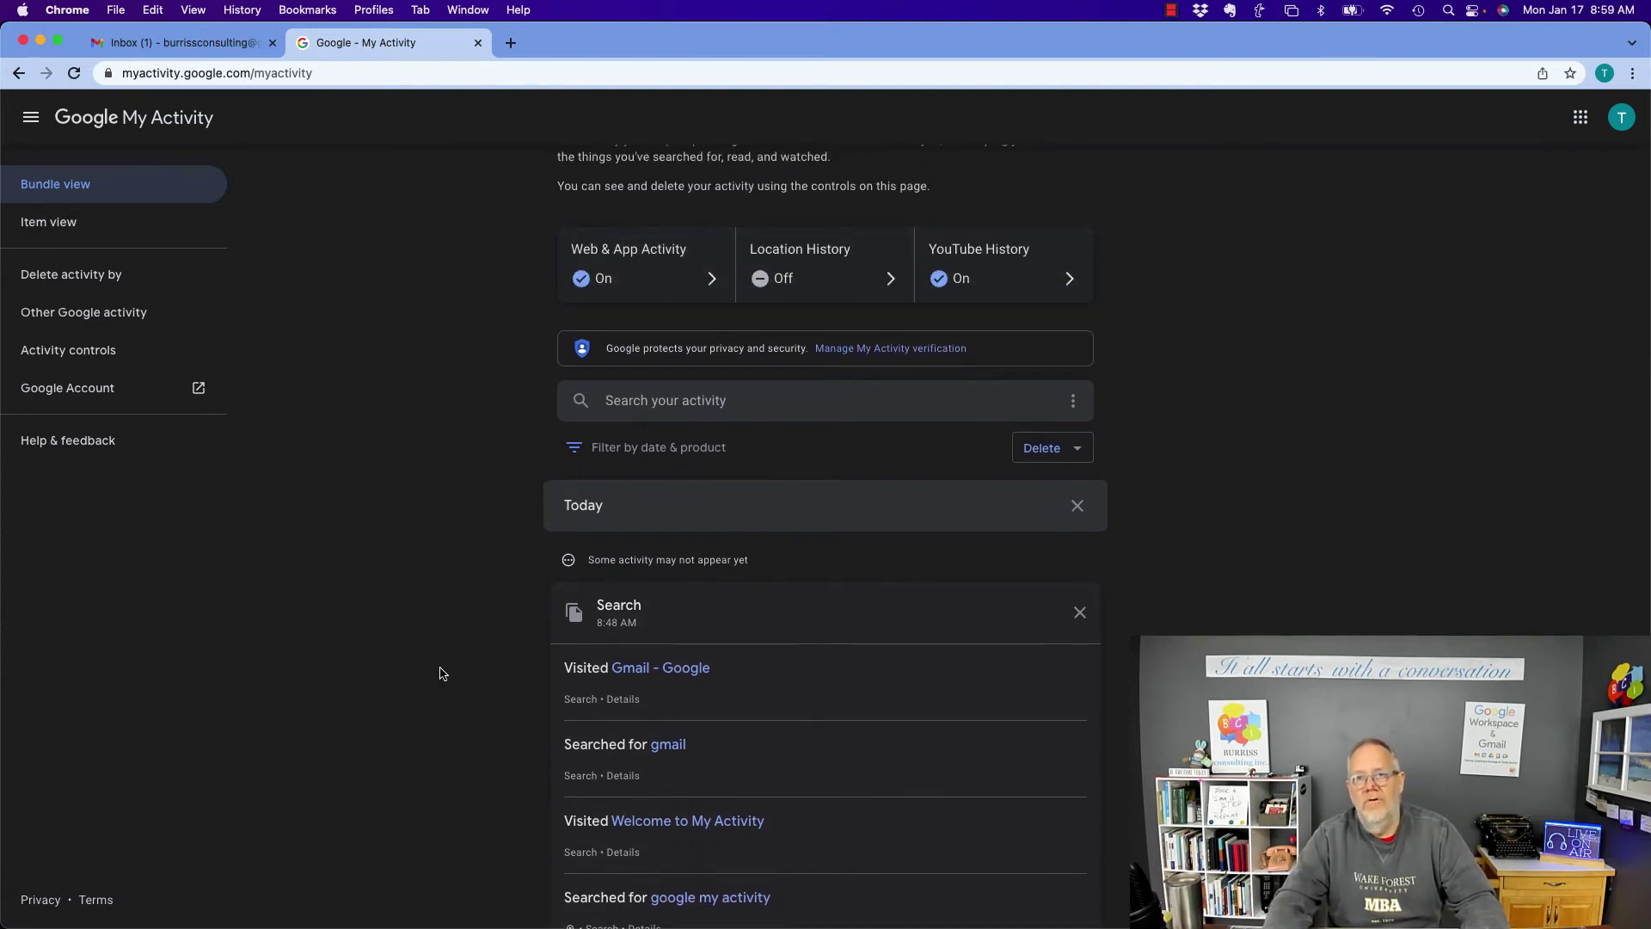
scroll(441, 674, "up", 2)
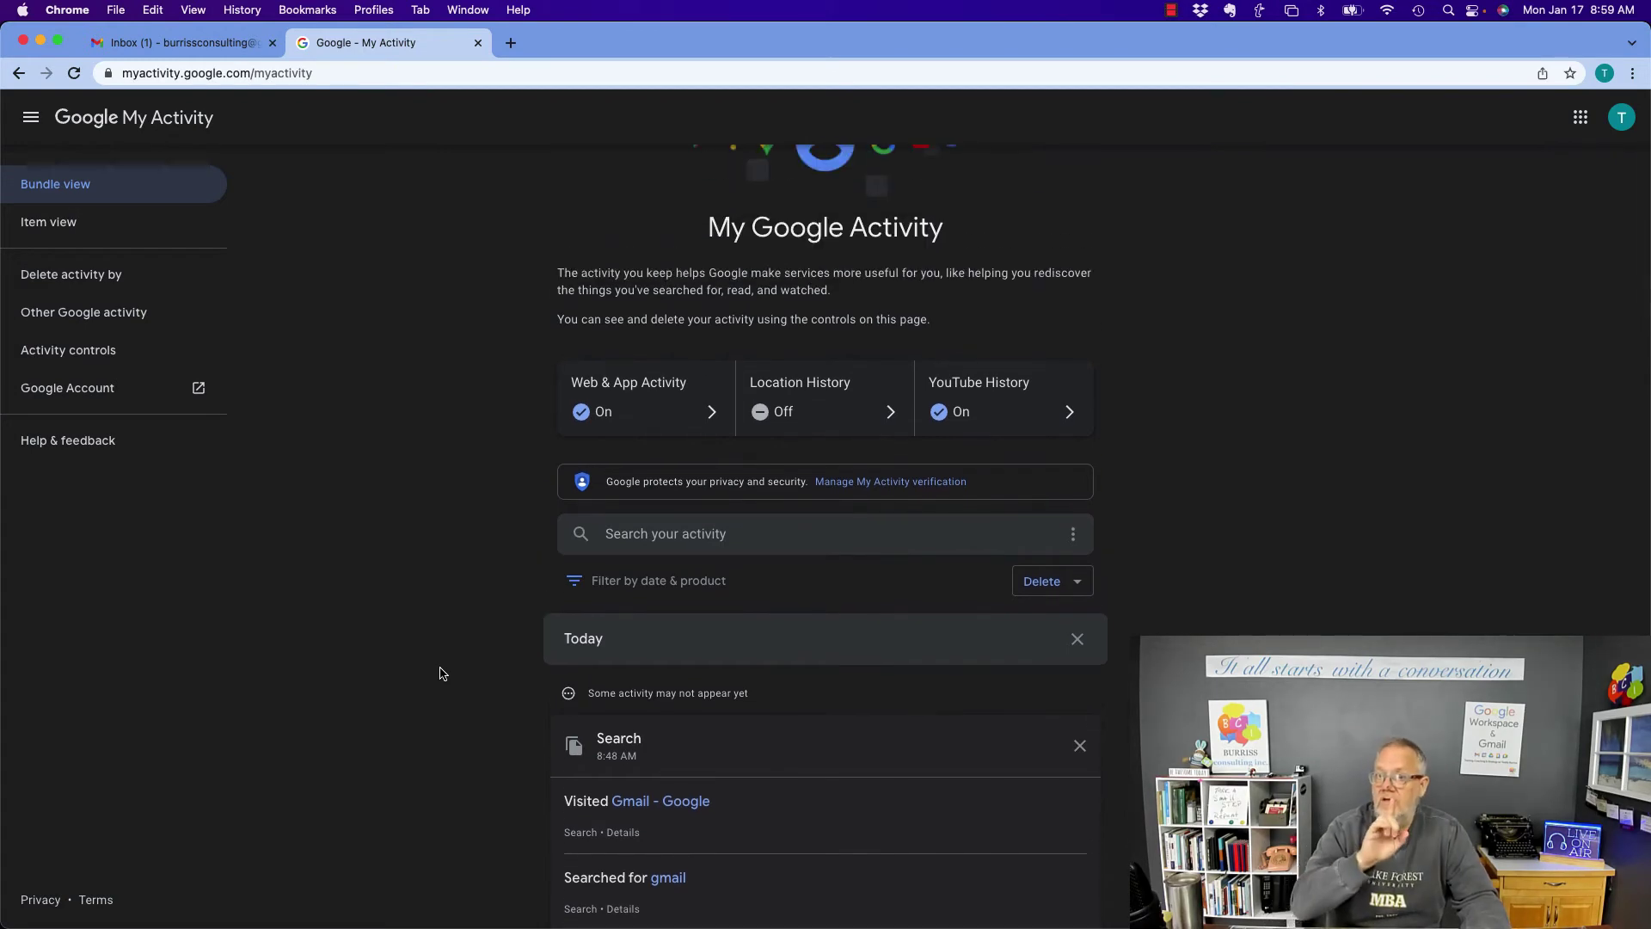
left_click(646, 404)
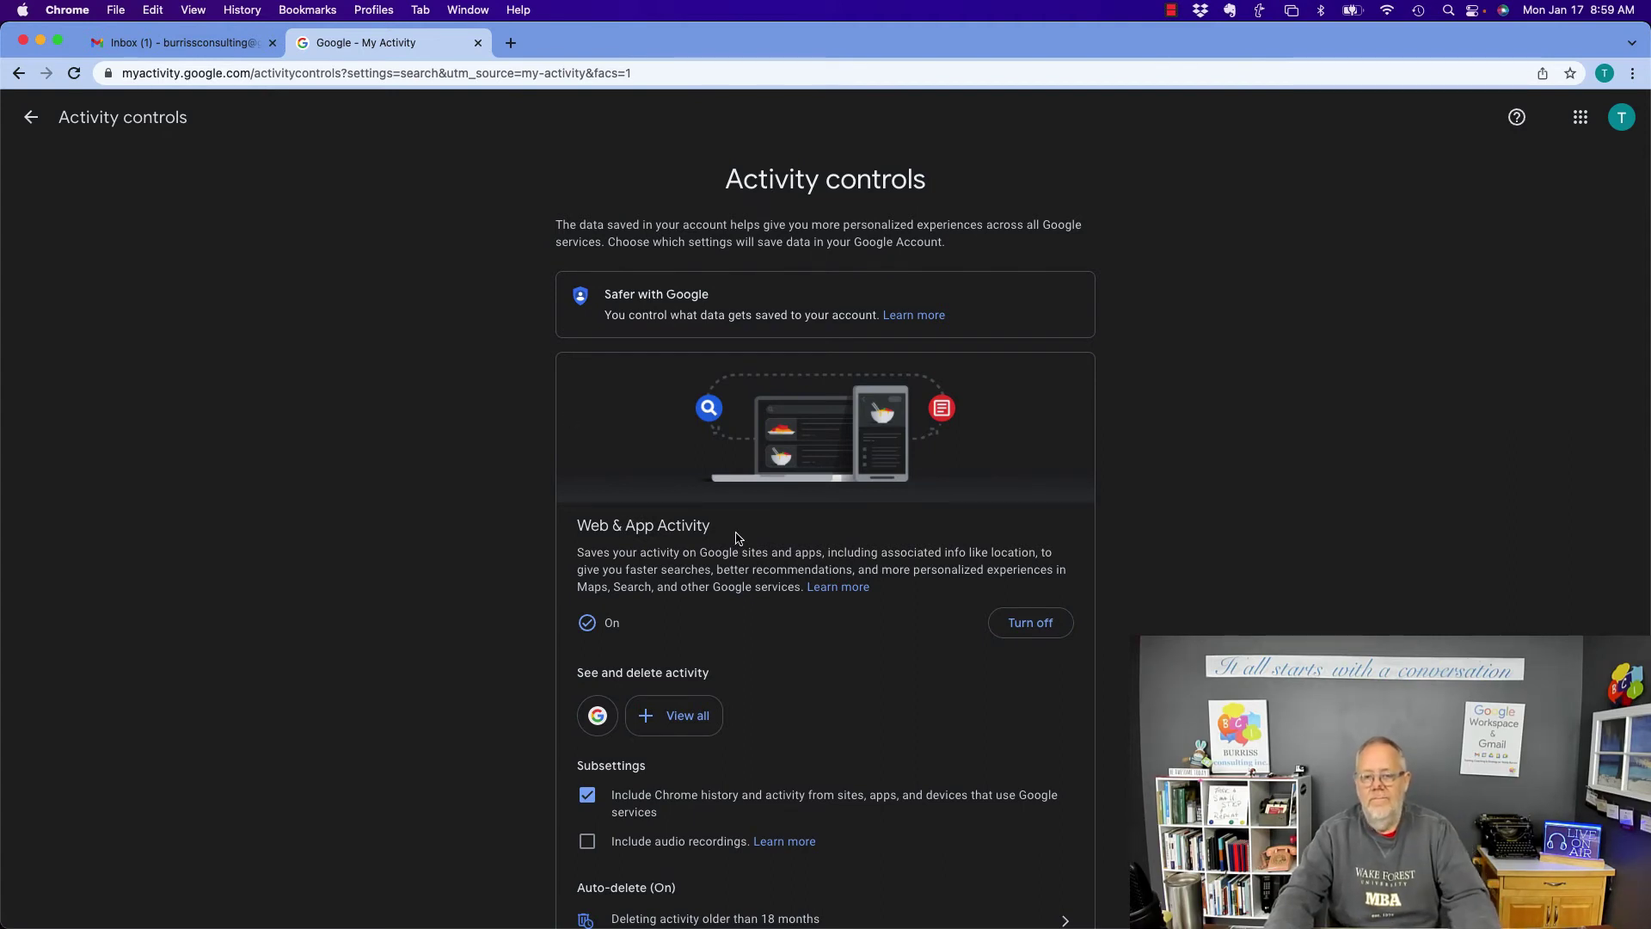
key("alt+Left")
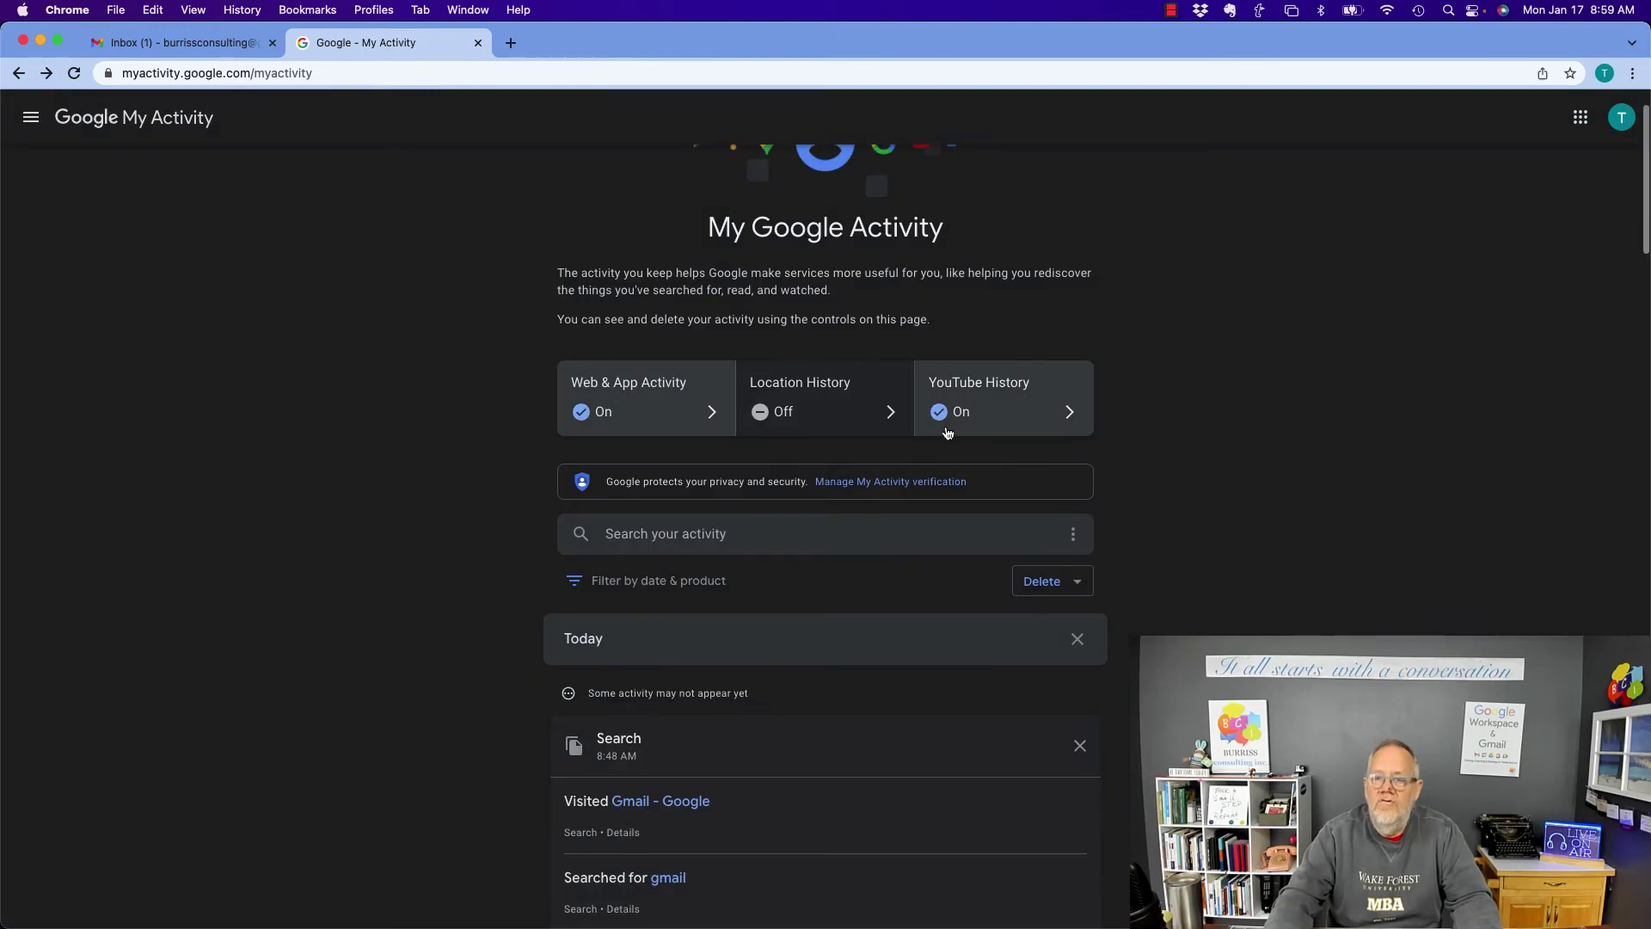
left_click(786, 396)
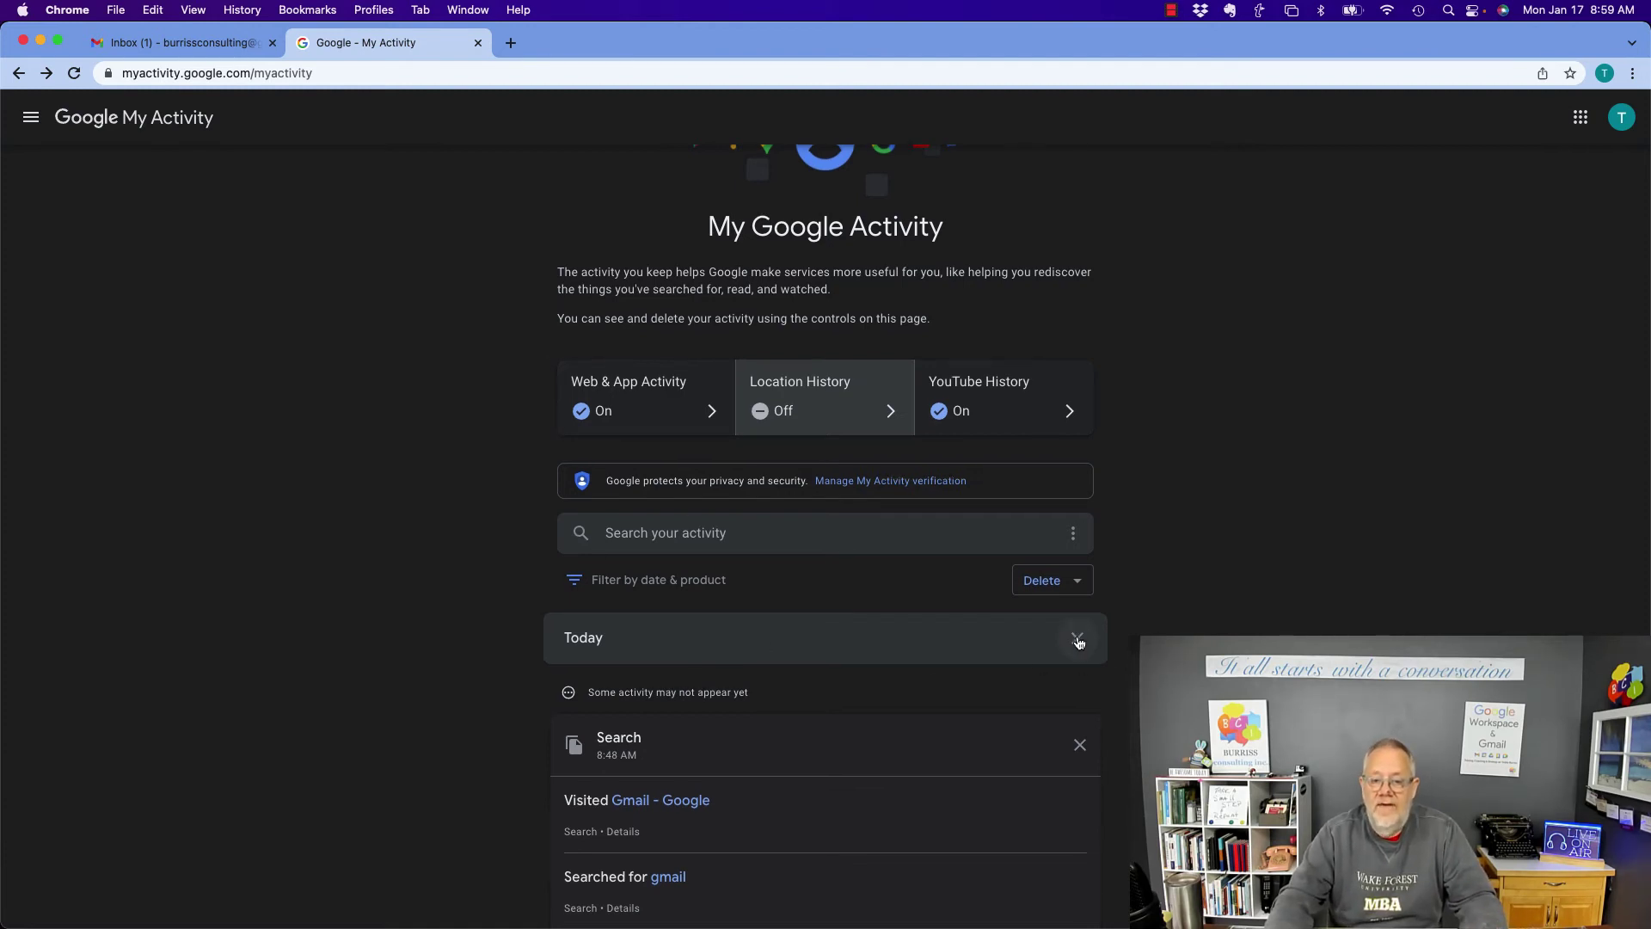
Review Today's and Yesterday's history entries, then open the main navigation menu.
scroll(1080, 639, "down", 3)
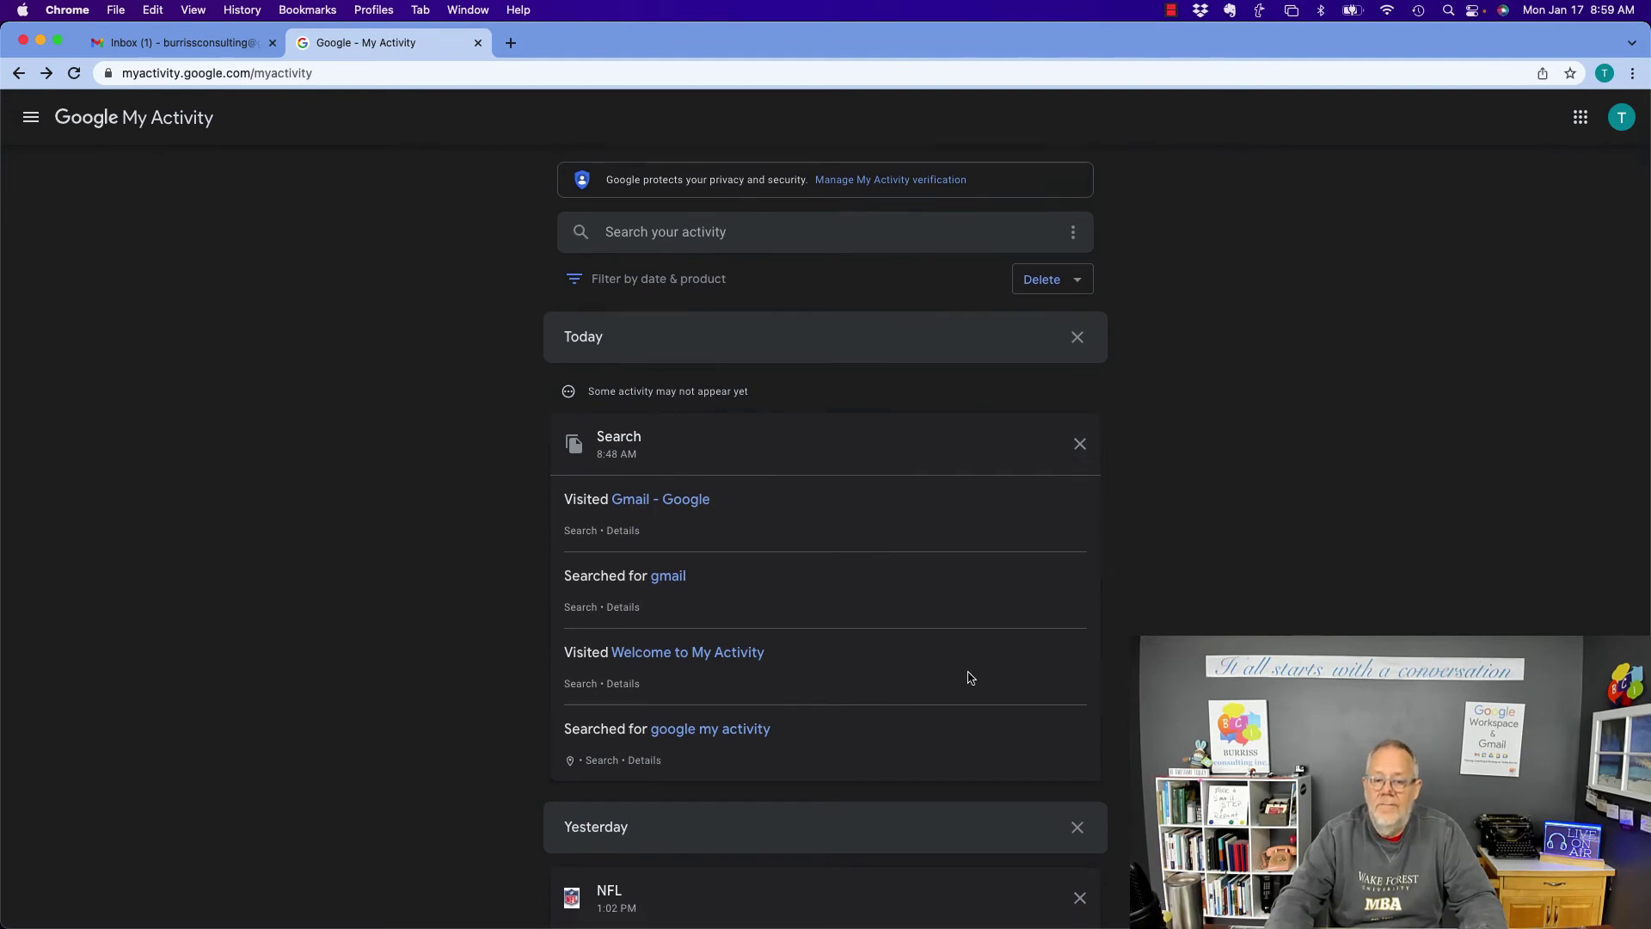
scroll(969, 675, "down", 5)
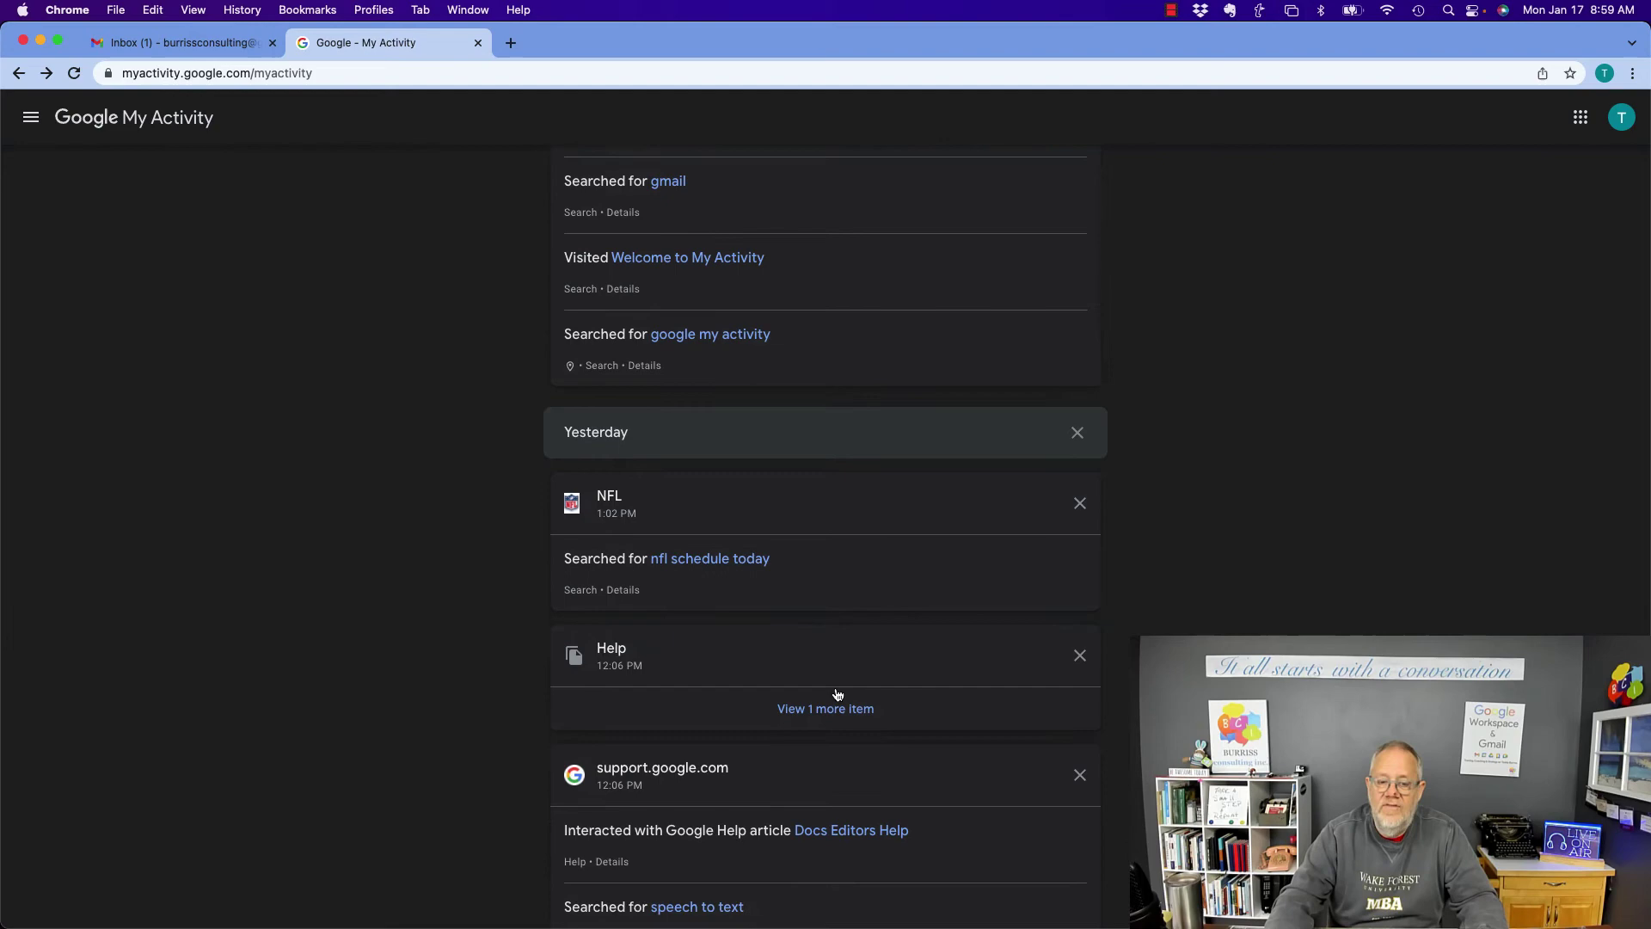
scroll(836, 693, "down", 7)
scroll(836, 694, "up", 3)
scroll(837, 694, "up", 3)
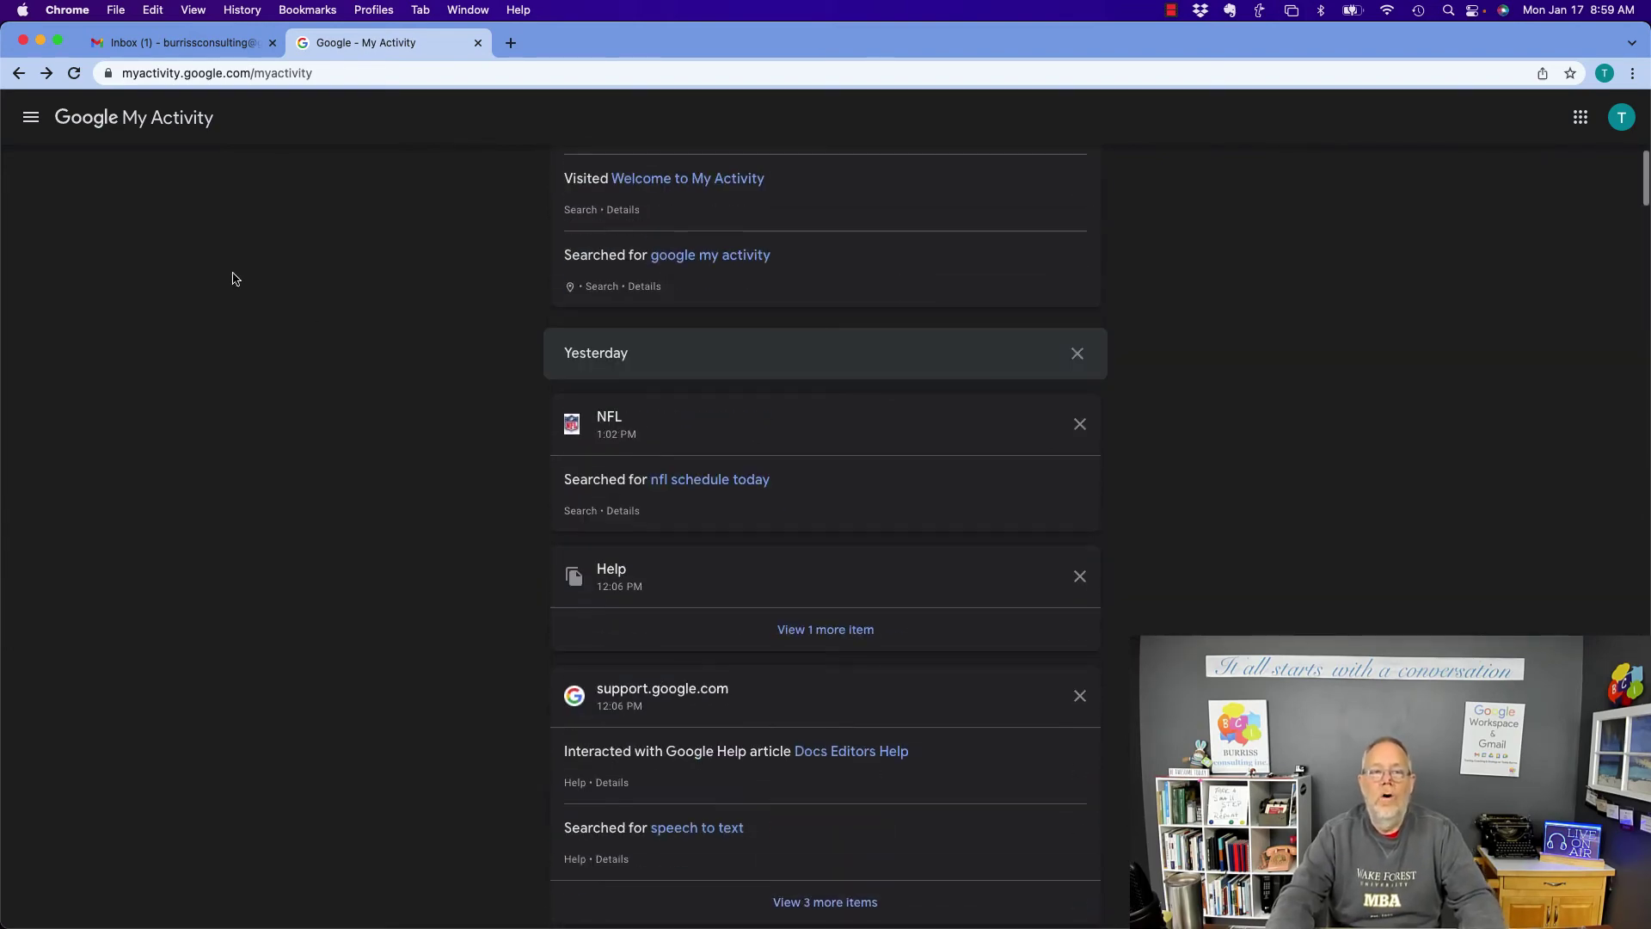
left_click(31, 120)
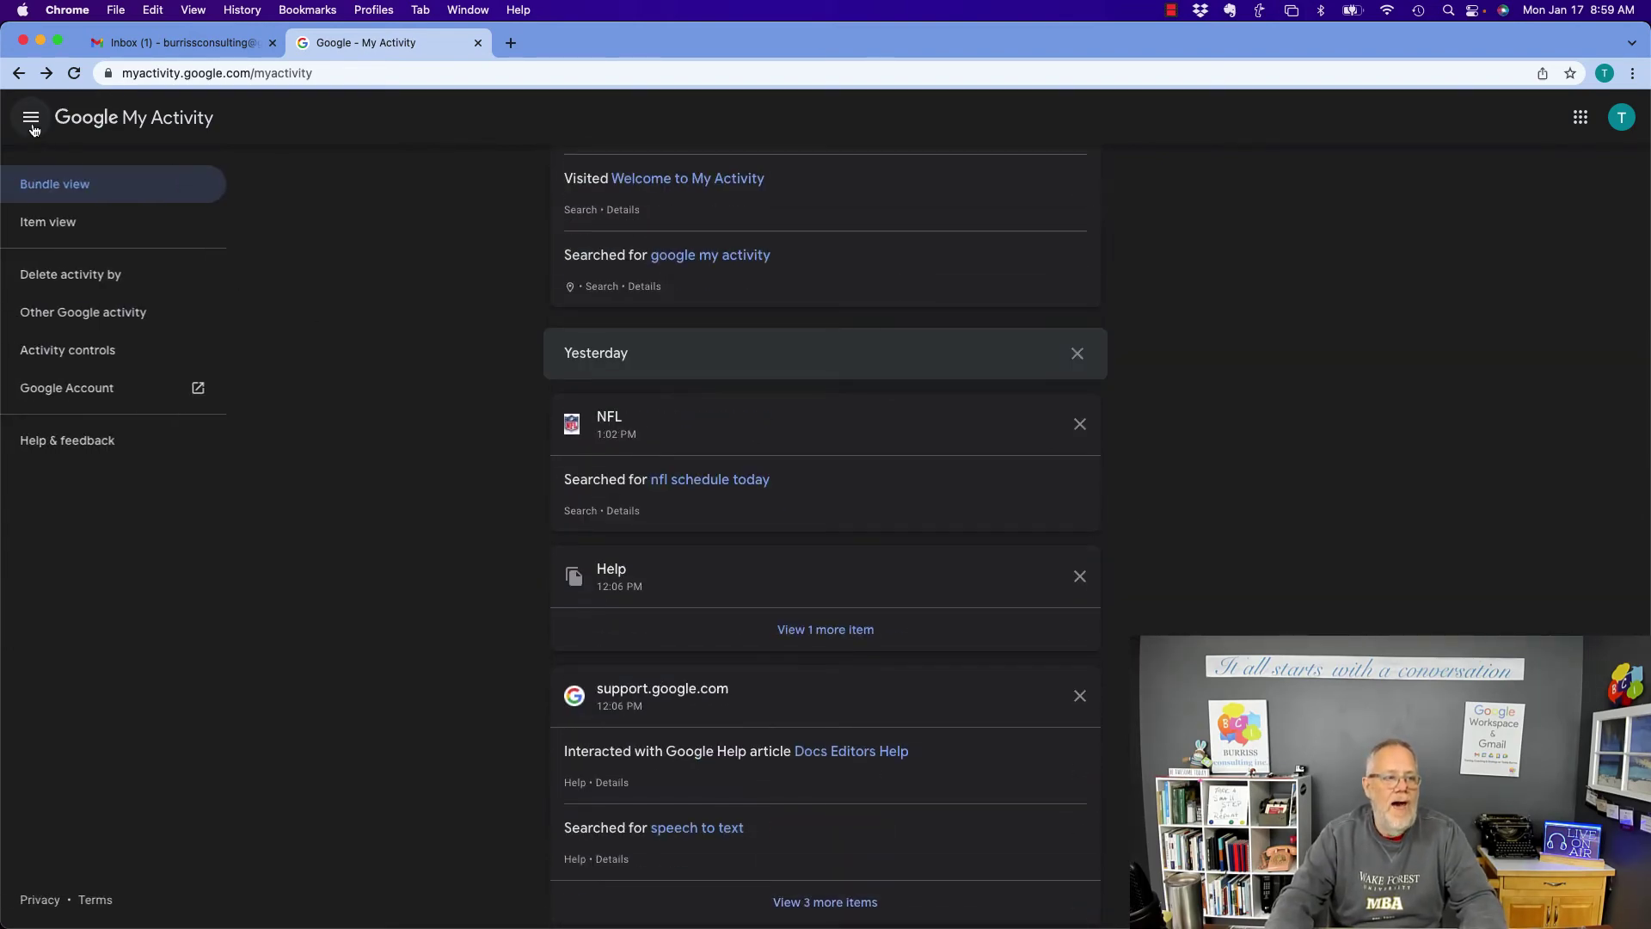
left_click(101, 356)
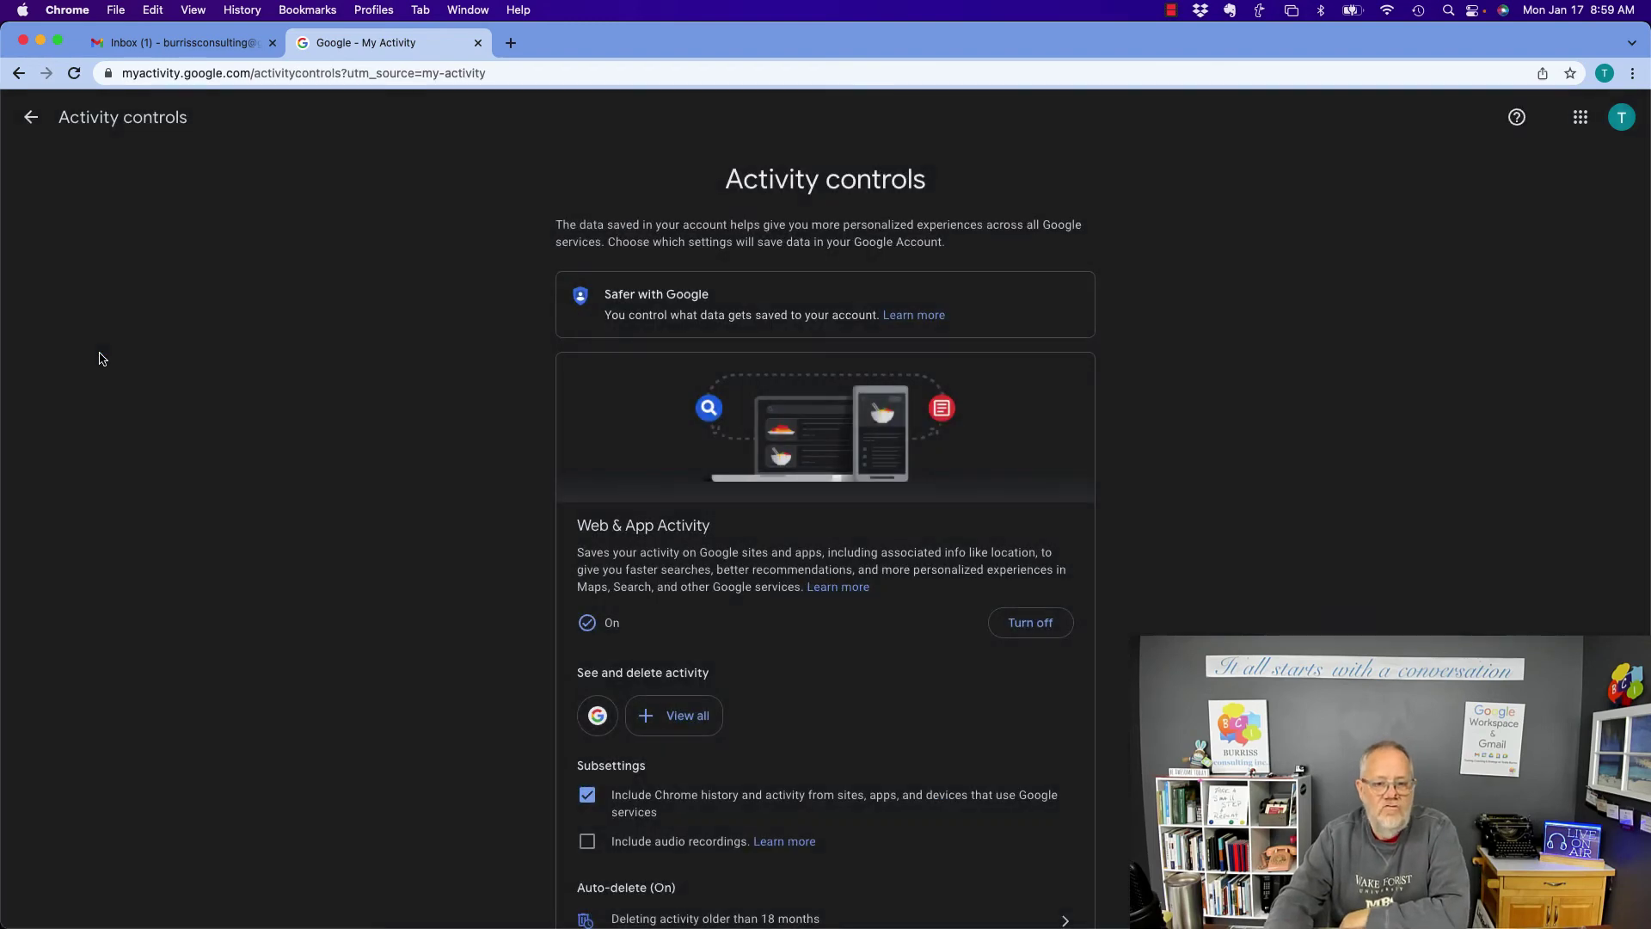
scroll(867, 726, "down", 5)
scroll(867, 726, "down", 2)
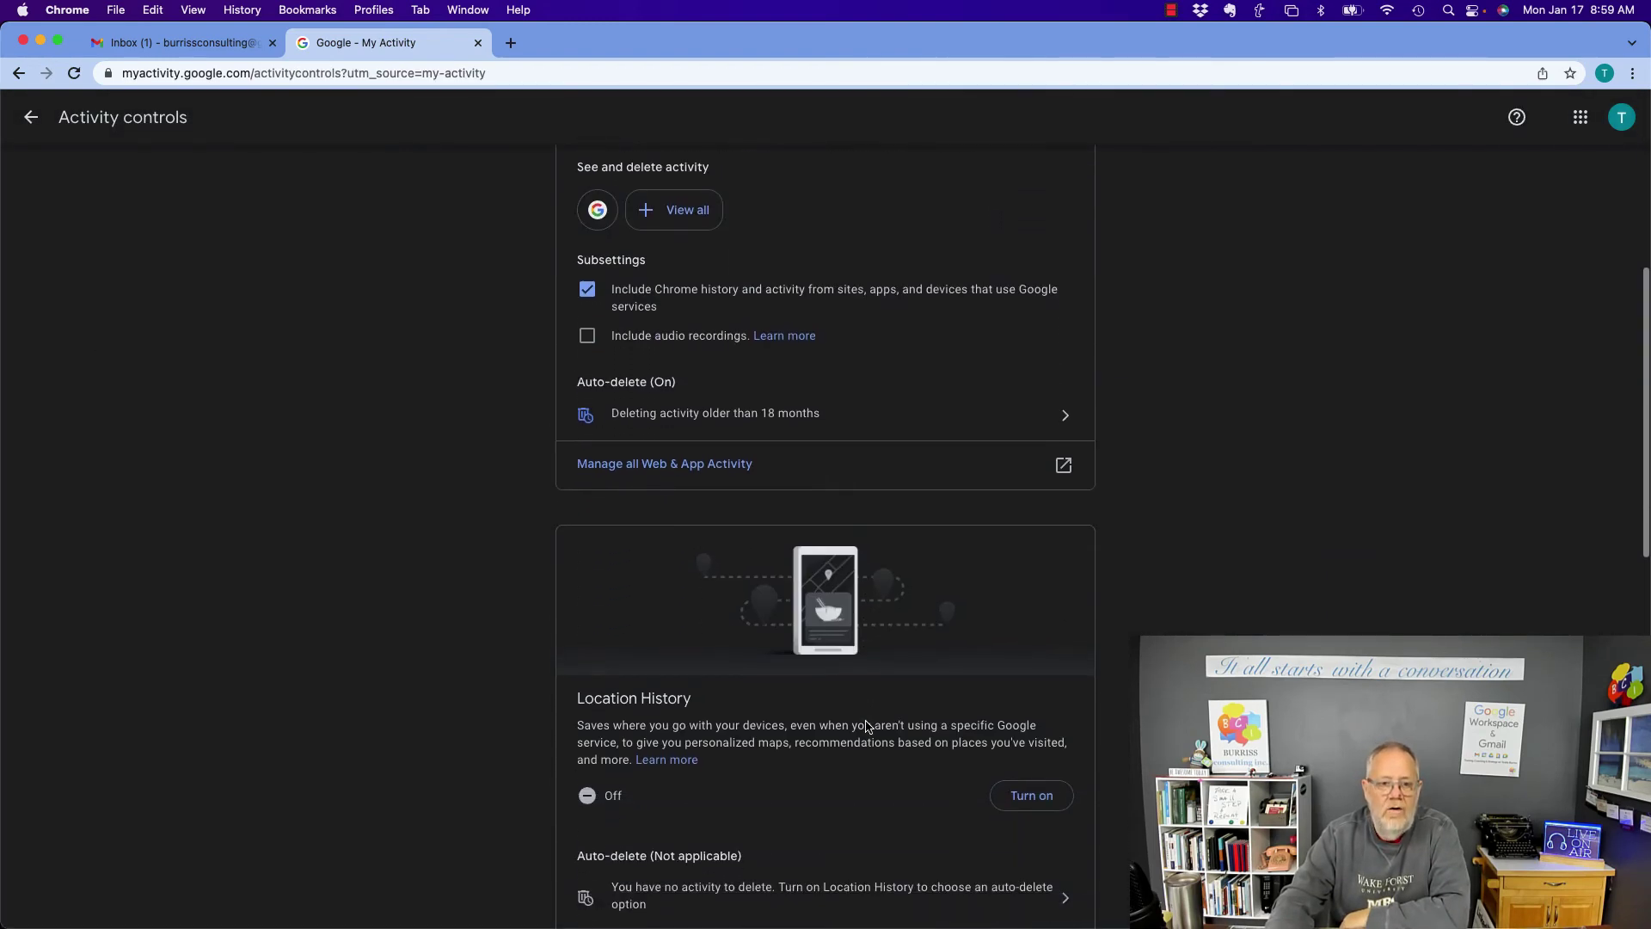
scroll(866, 727, "up", 1)
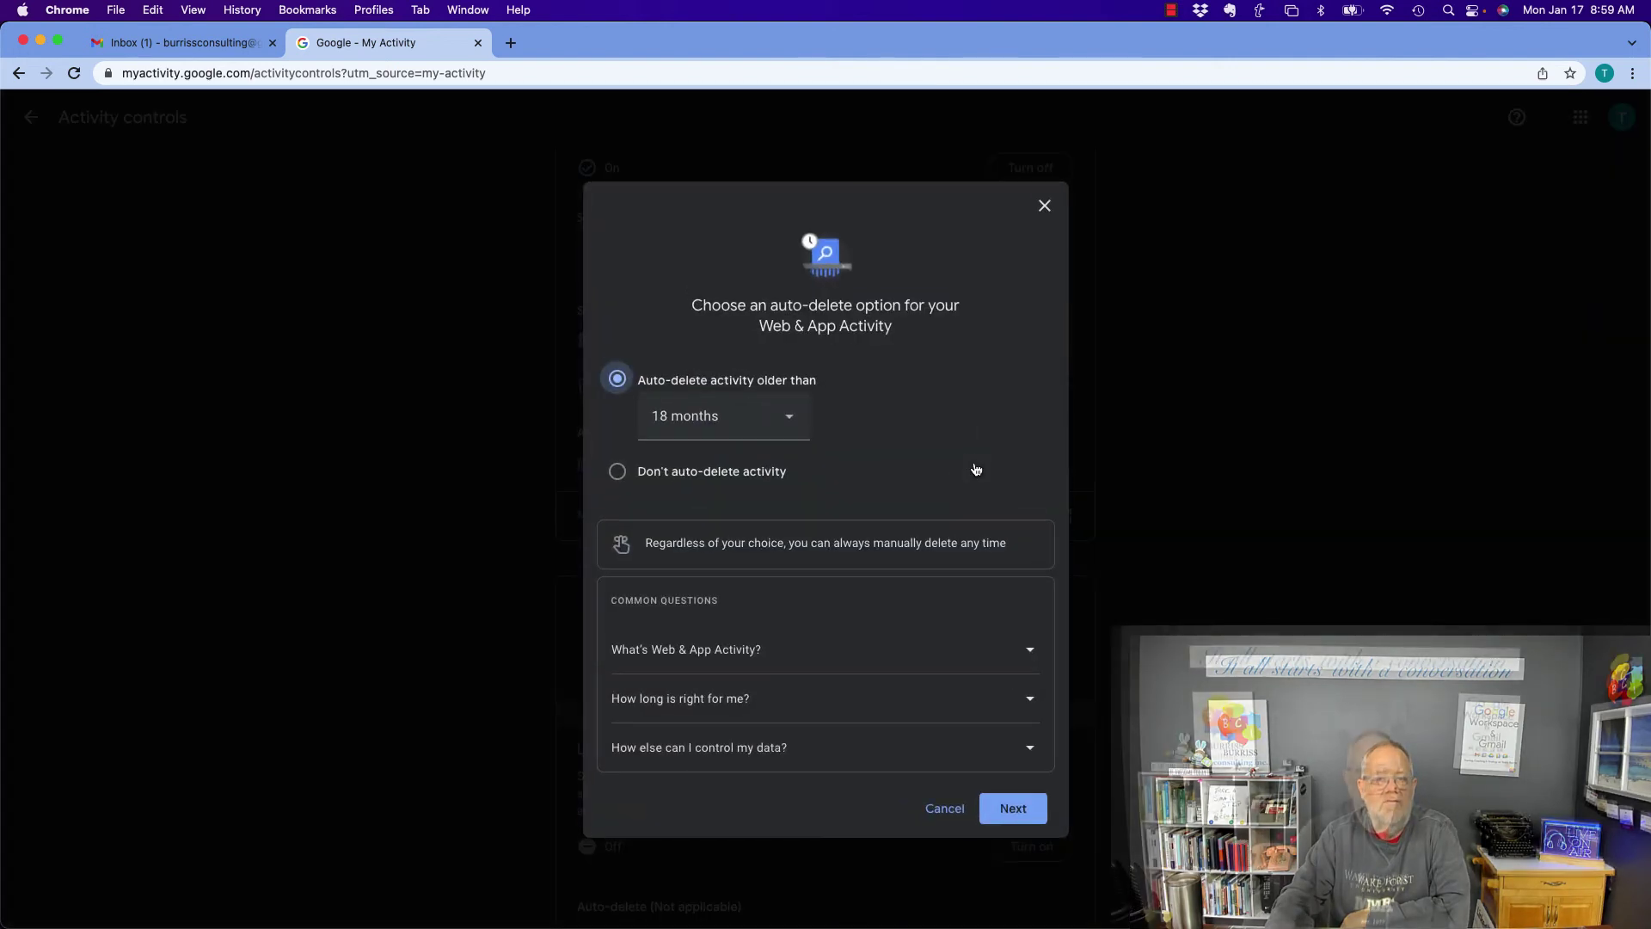
left_click(732, 415)
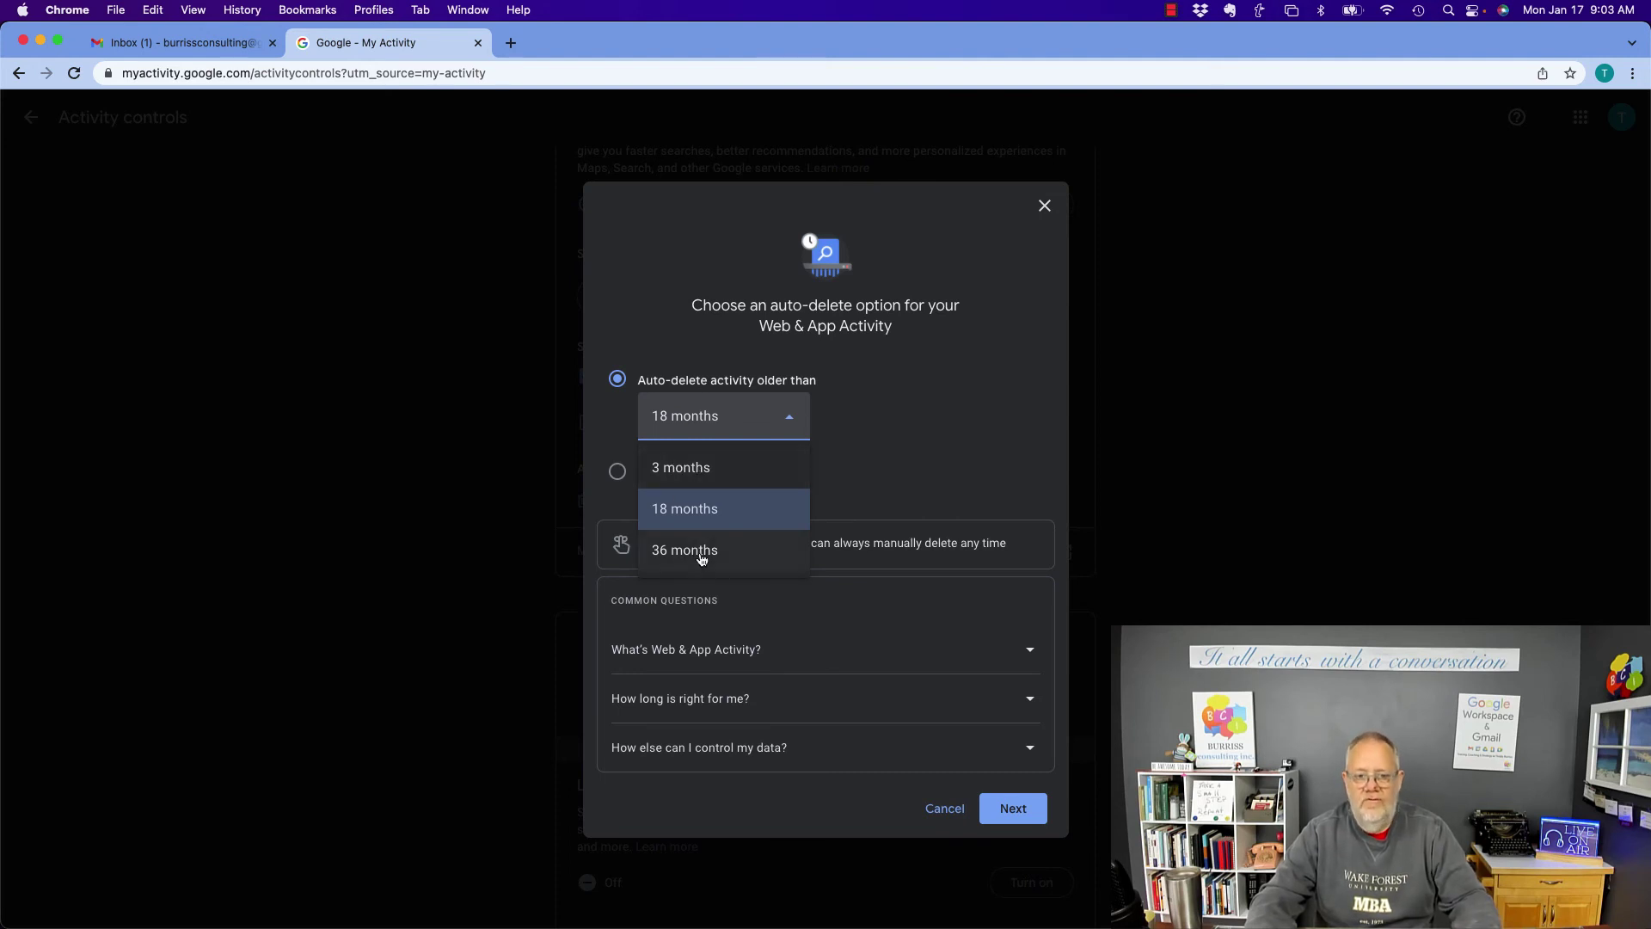
left_click(508, 479)
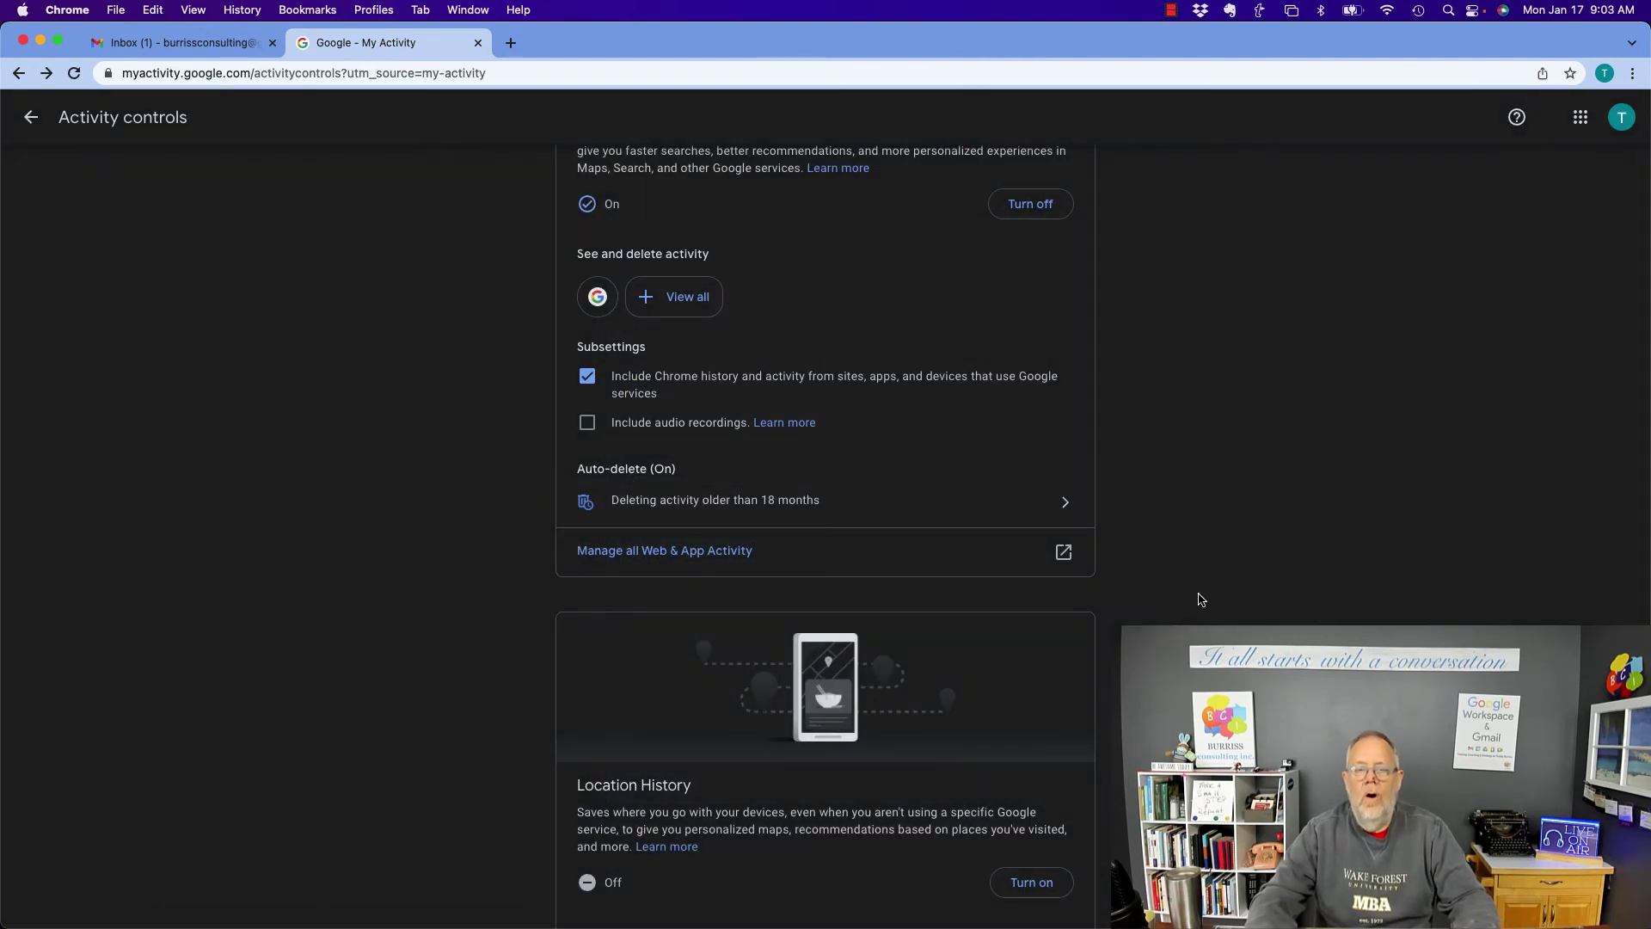
Go back to the overview and check Web & App and YouTube history on, Location off.
scroll(1191, 609, "down", 1)
scroll(1187, 604, "up", 2)
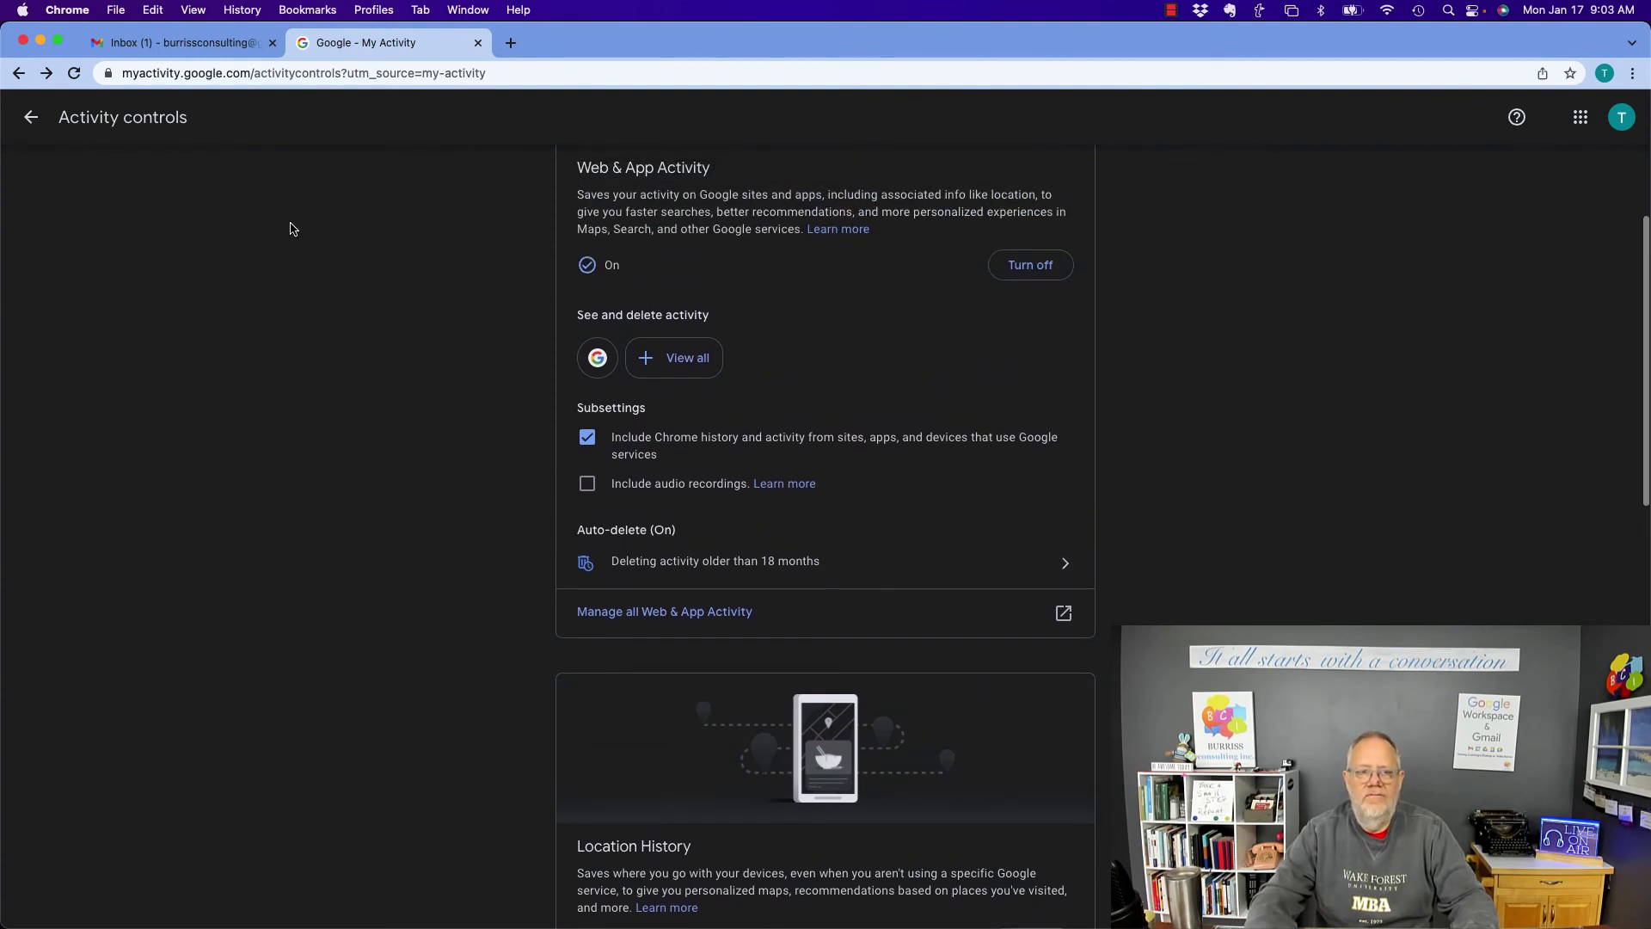
scroll(262, 284, "up", 3)
left_click(30, 118)
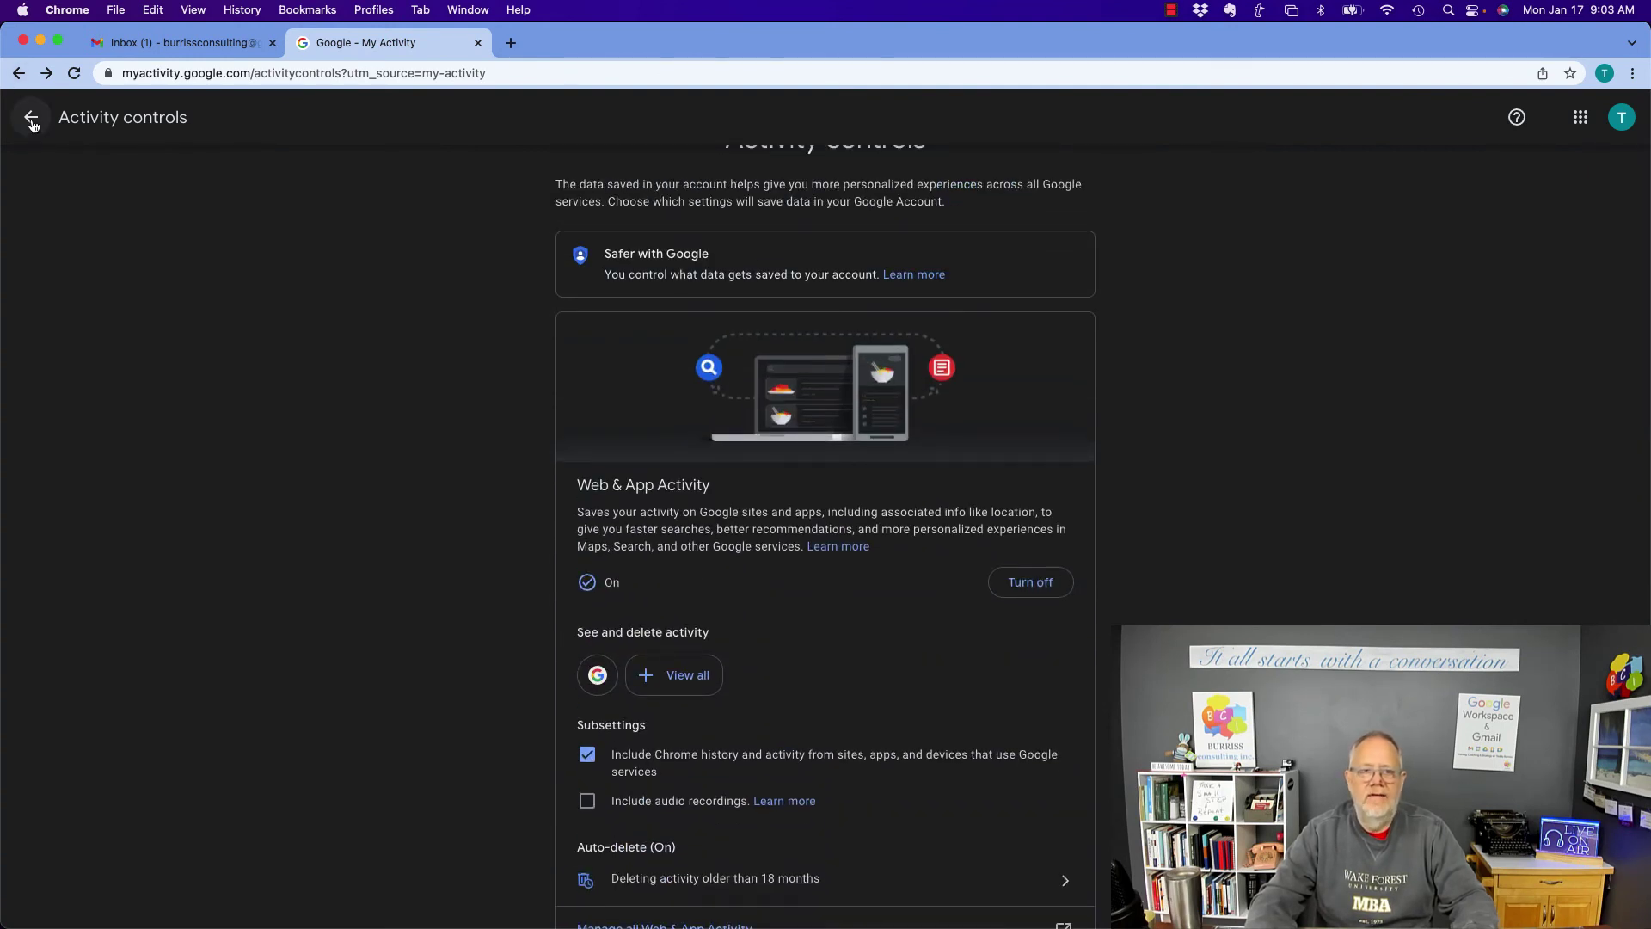
scroll(1024, 606, "down", 4)
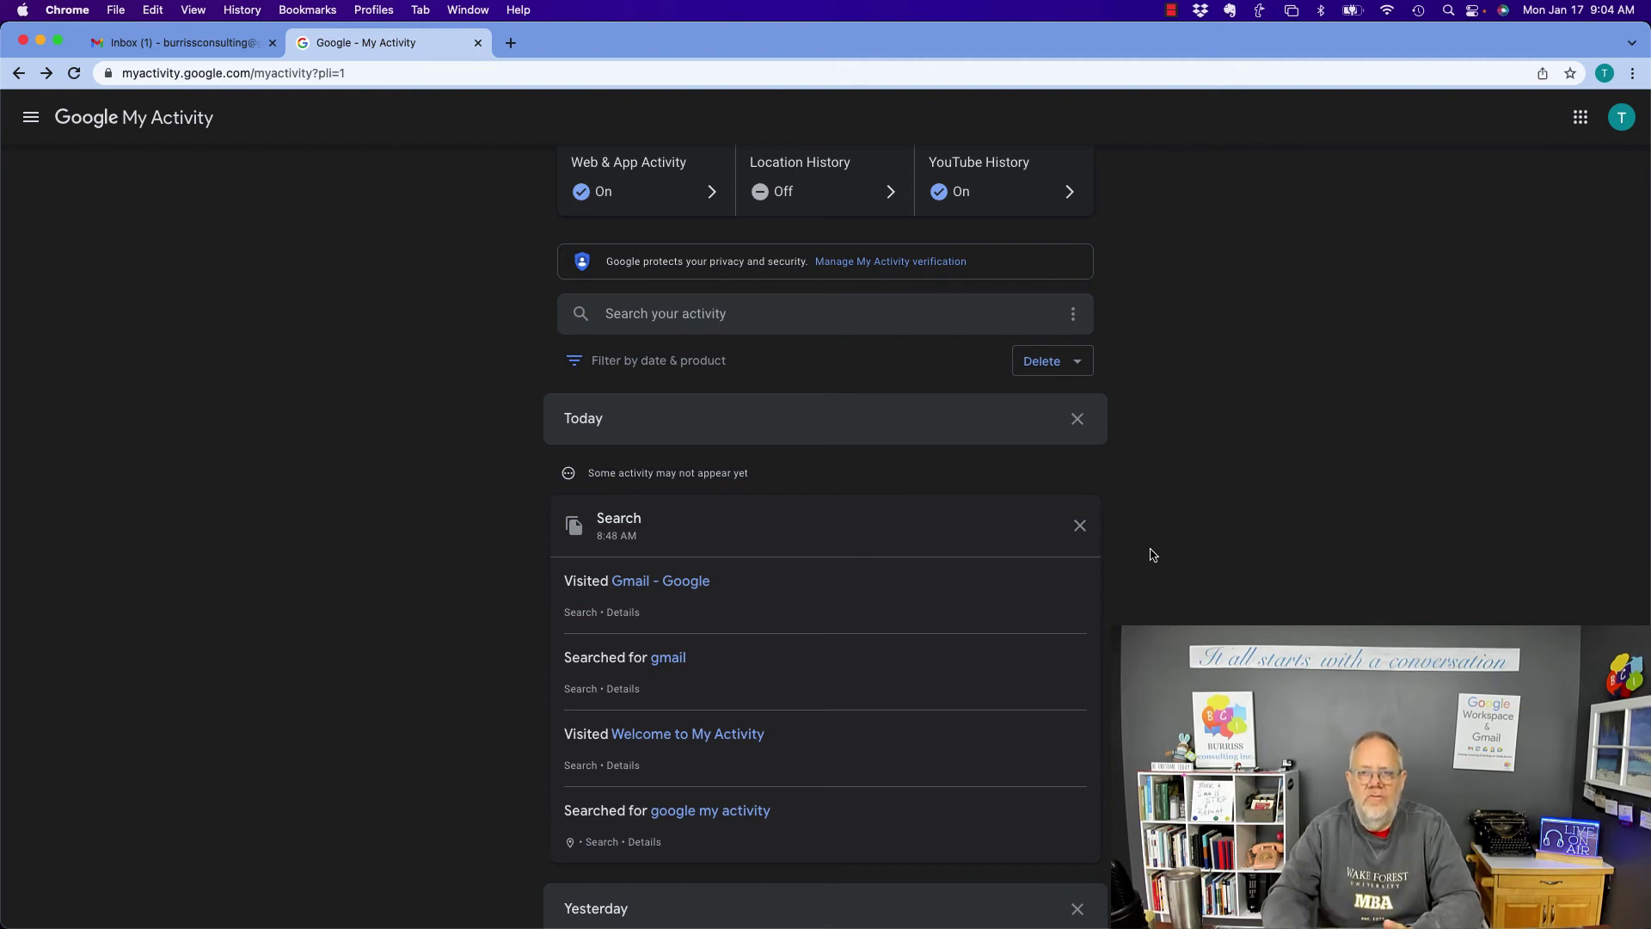
scroll(1153, 555, "up", 4)
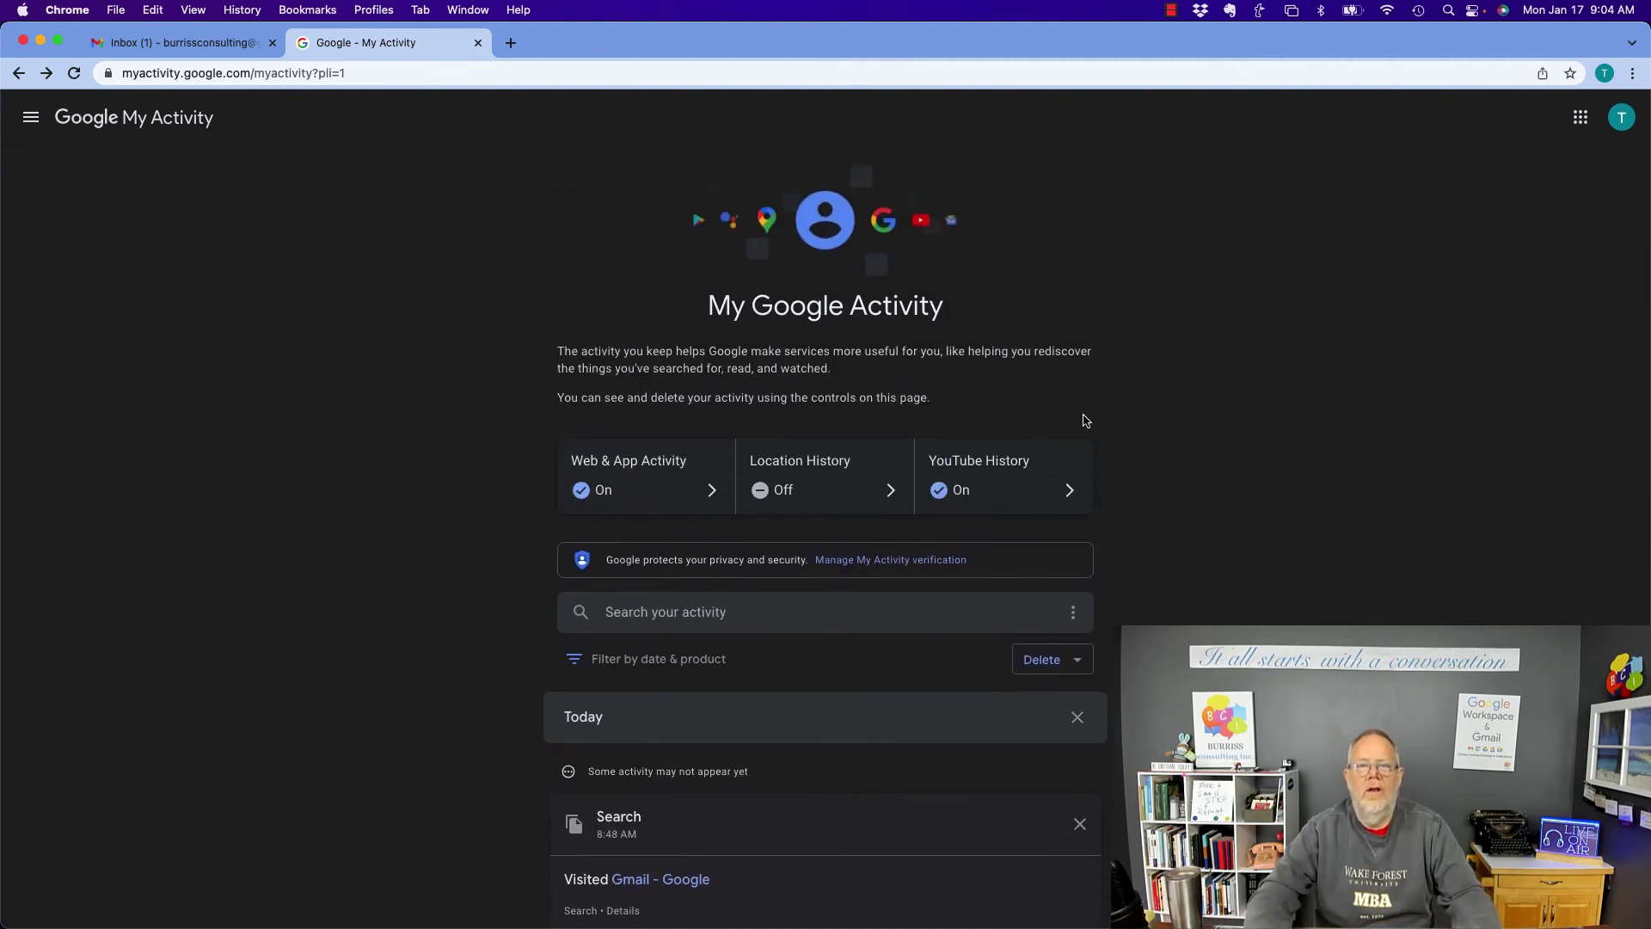